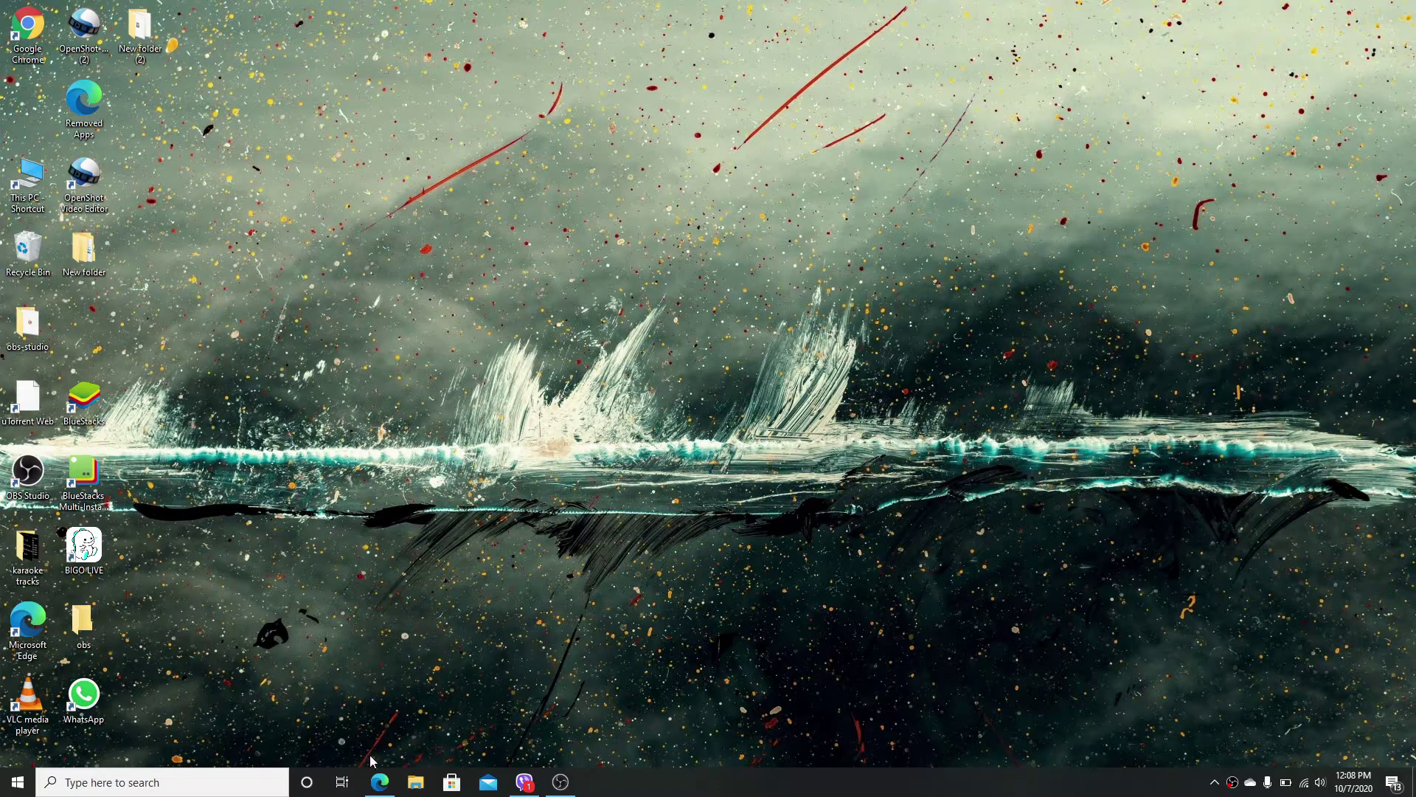
Launch Microsoft Edge from the taskbar to start browsing to web.whatsapp.com
{"action": "left_click", "coordinate": [380, 781]}
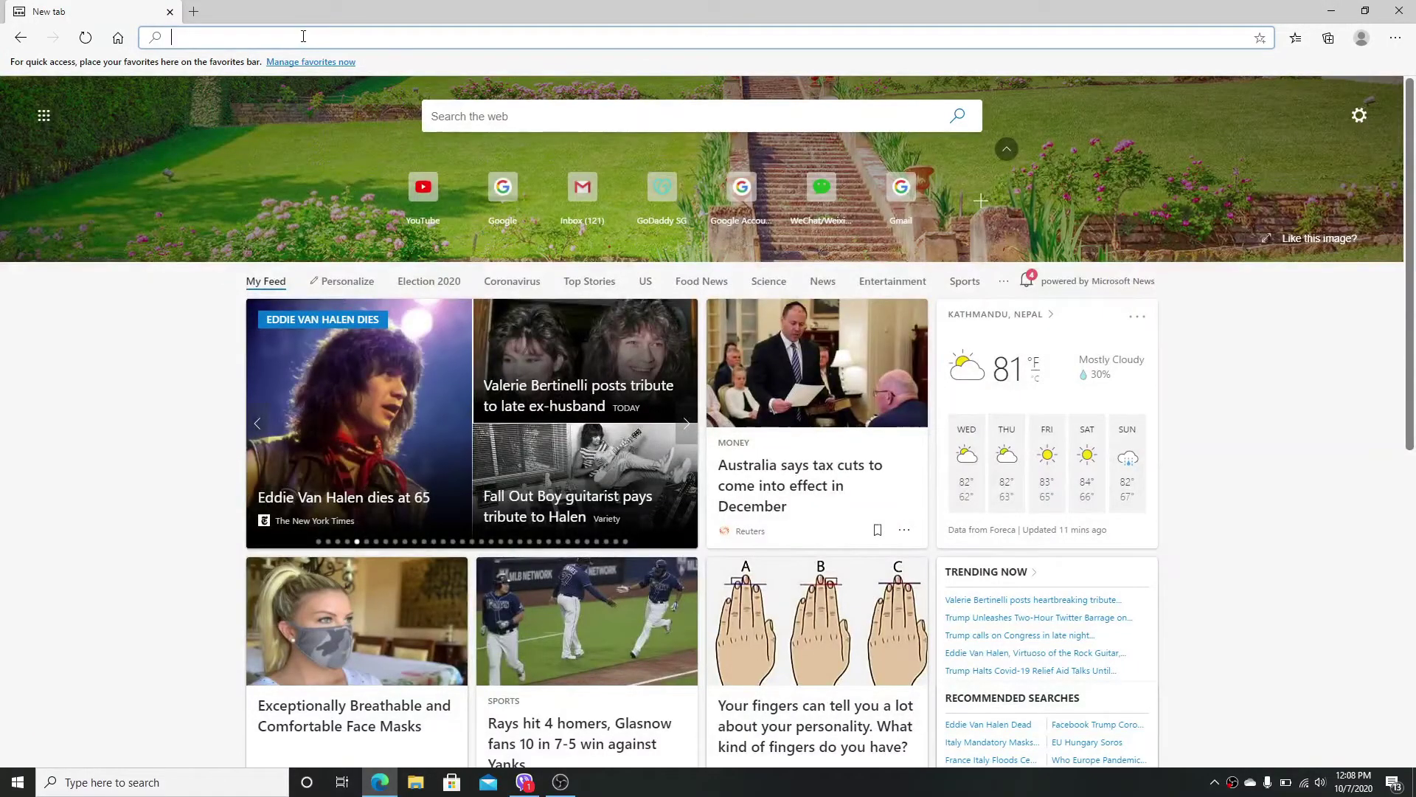
{"action": "type", "text": "web"}
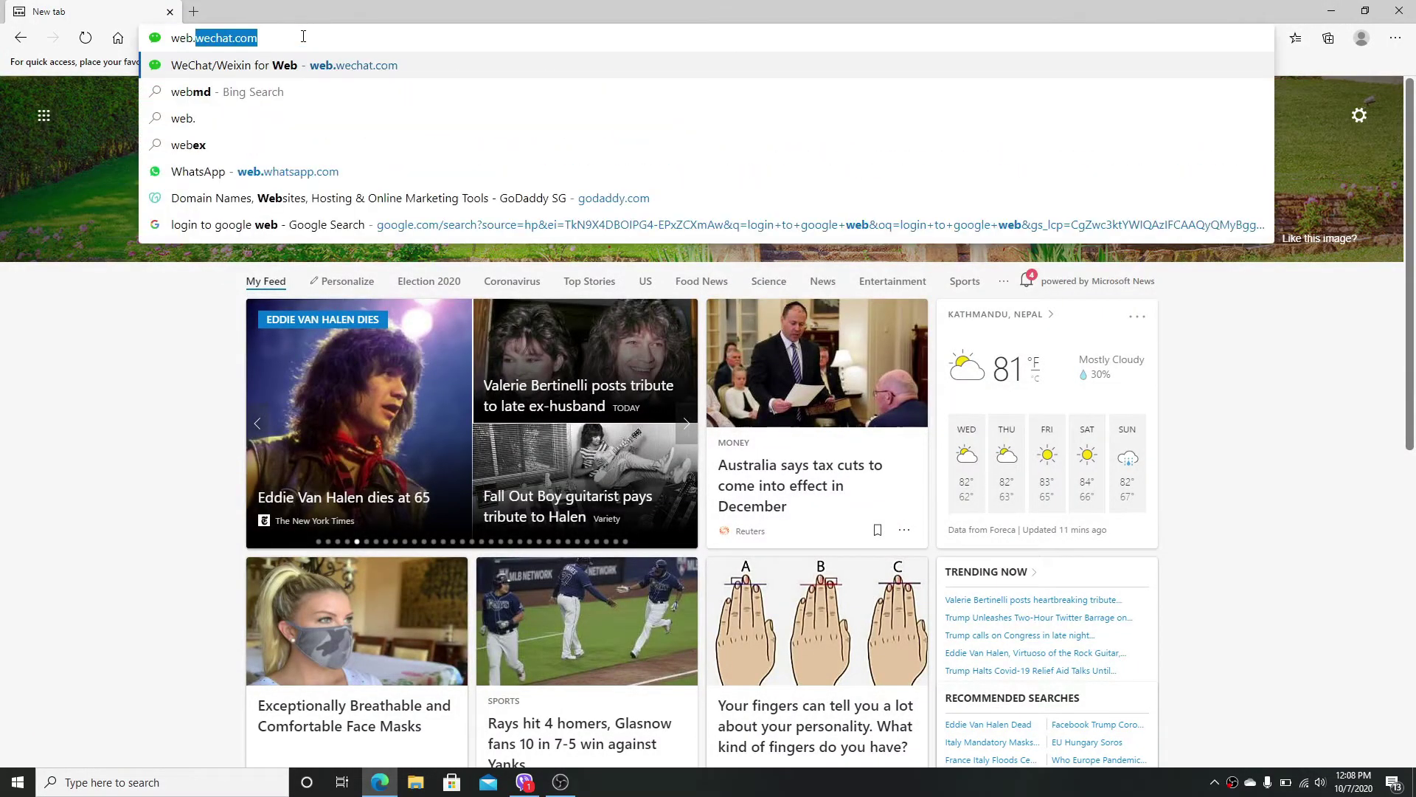
{"action": "type", "text": ".whatsapp.com"}
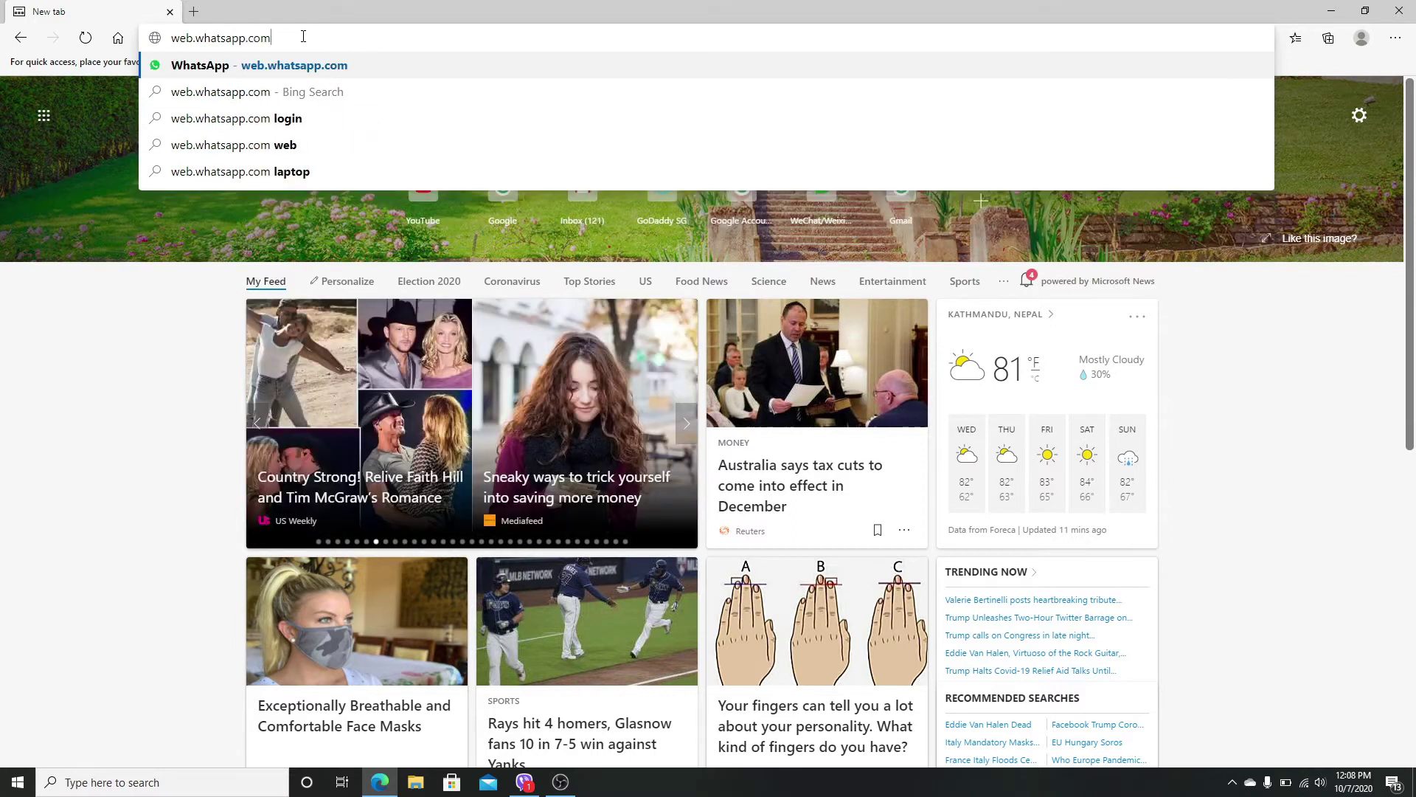
Load web.whatsapp.com to show the WhatsApp Web QR login page
{"action": "key", "text": "Return"}
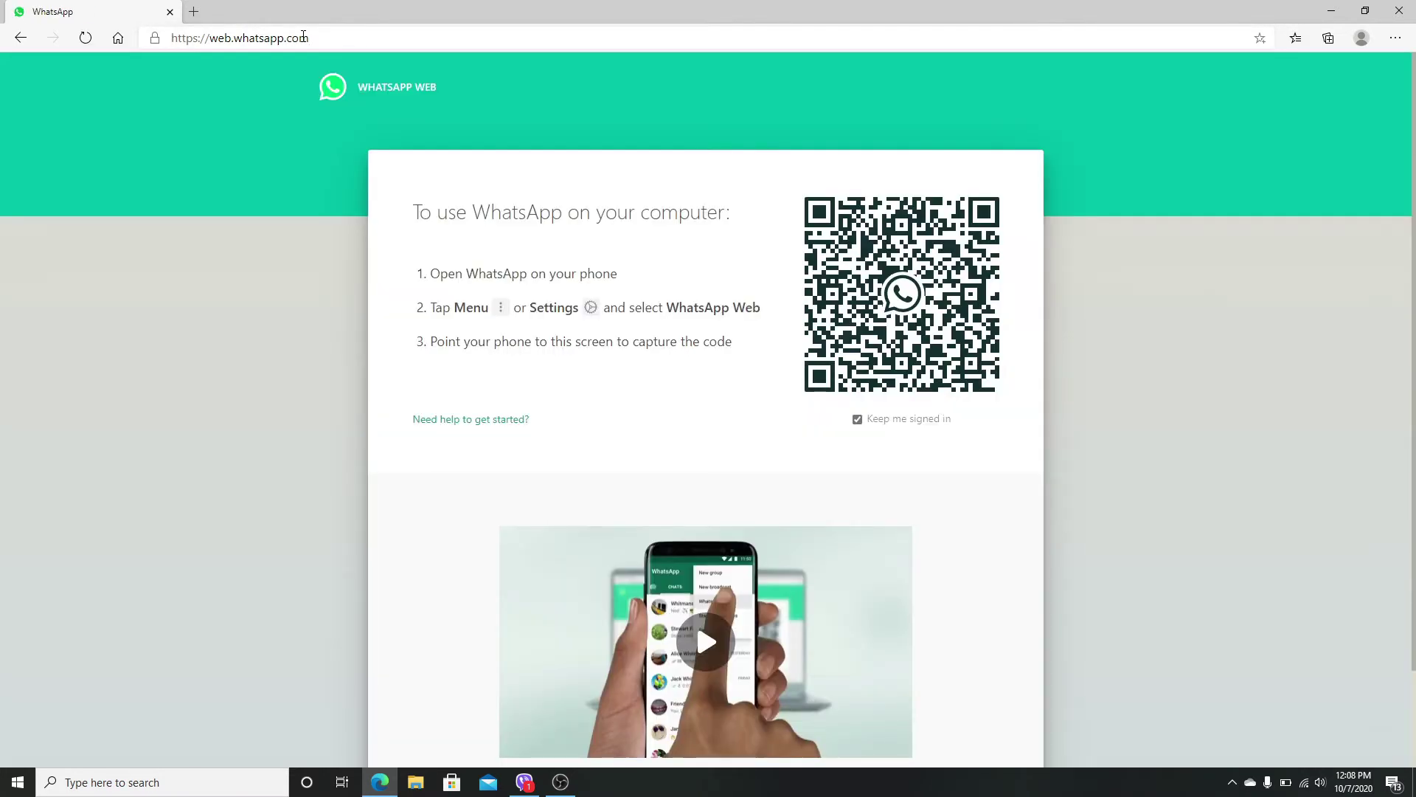